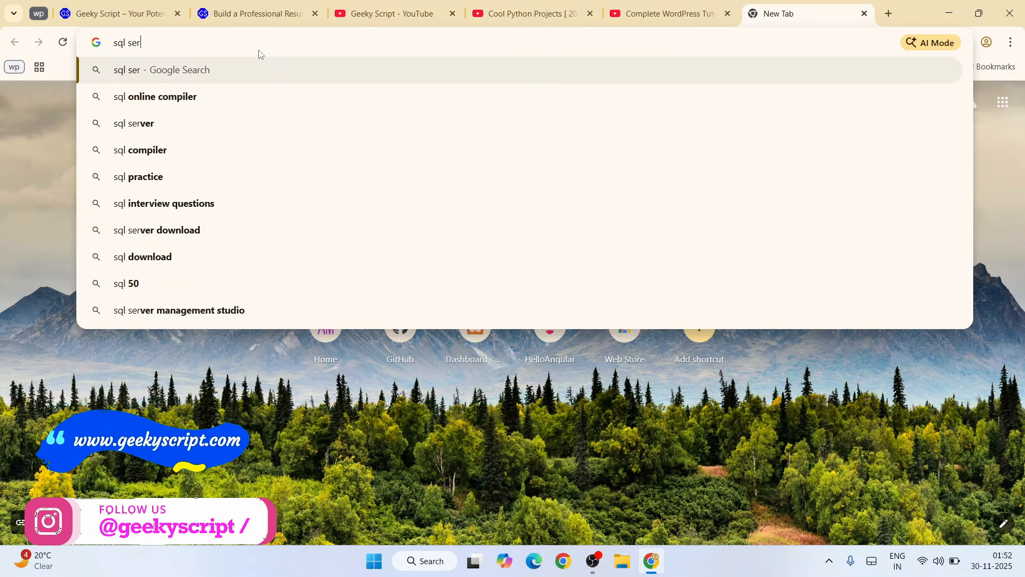
Search the web for "sql server download" and open Microsoft's SQL Server downloads page.
key("Down")
key("Down")
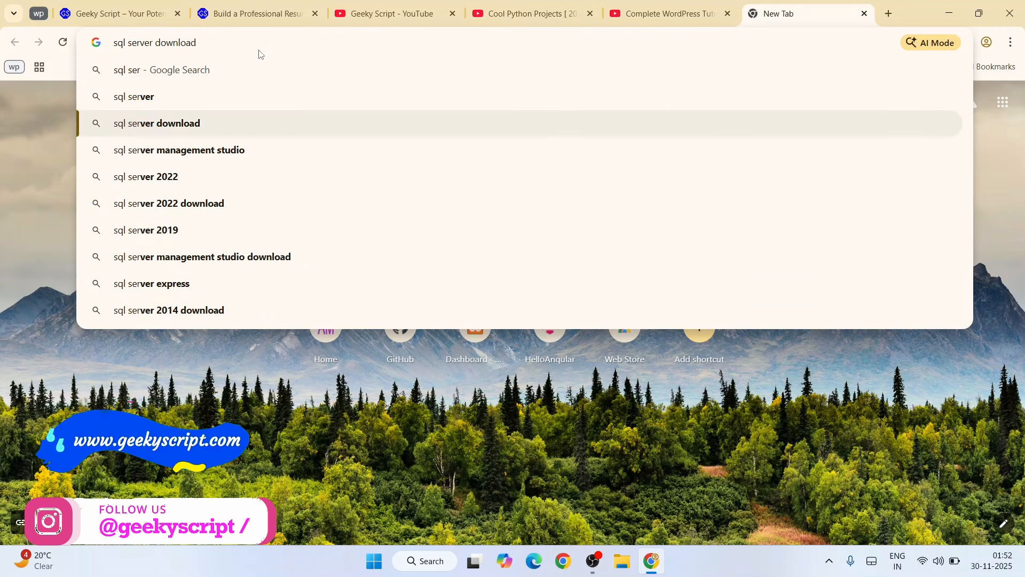
key("Return")
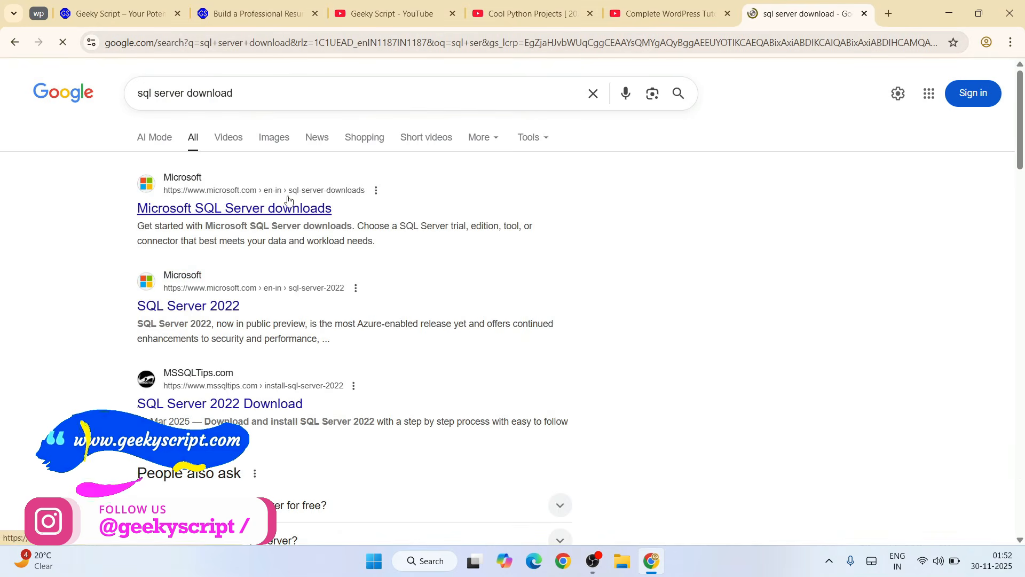
left_click(186, 209)
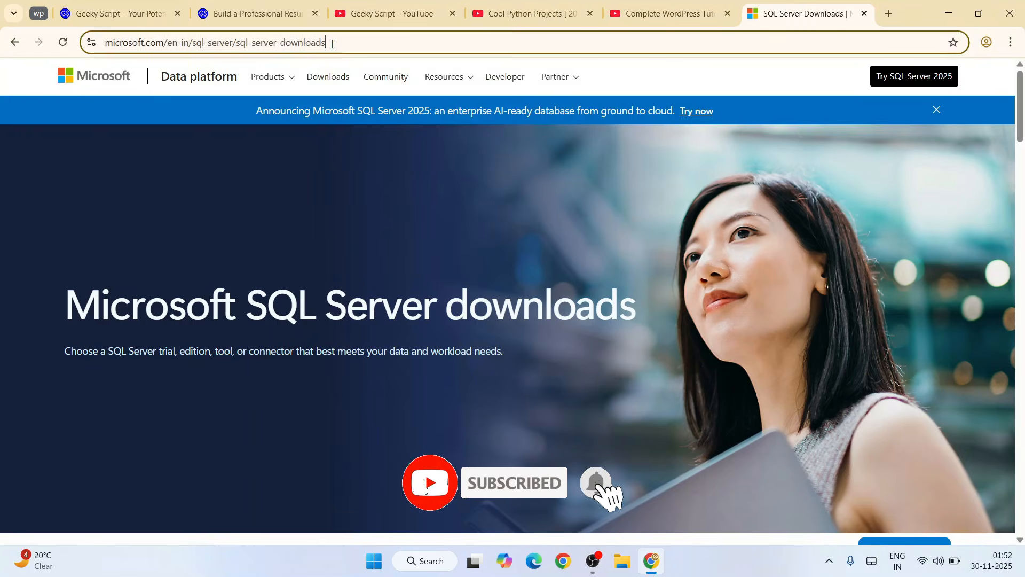
left_click(321, 43)
left_click(363, 213)
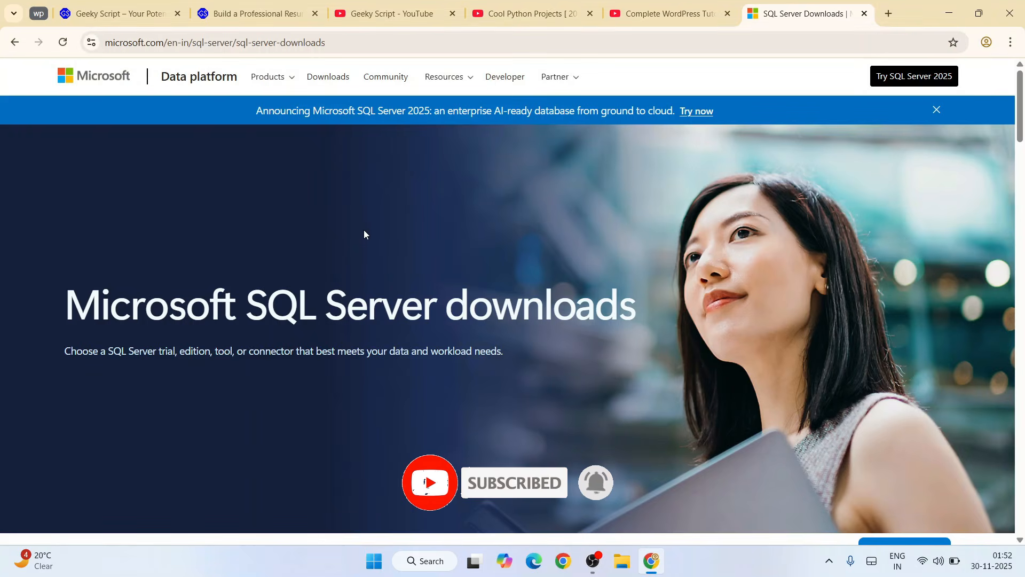
Download the SQL Server 2025 Express installer from the top downloads section.
scroll(364, 230, "down", 5)
scroll(363, 244, "down", 5)
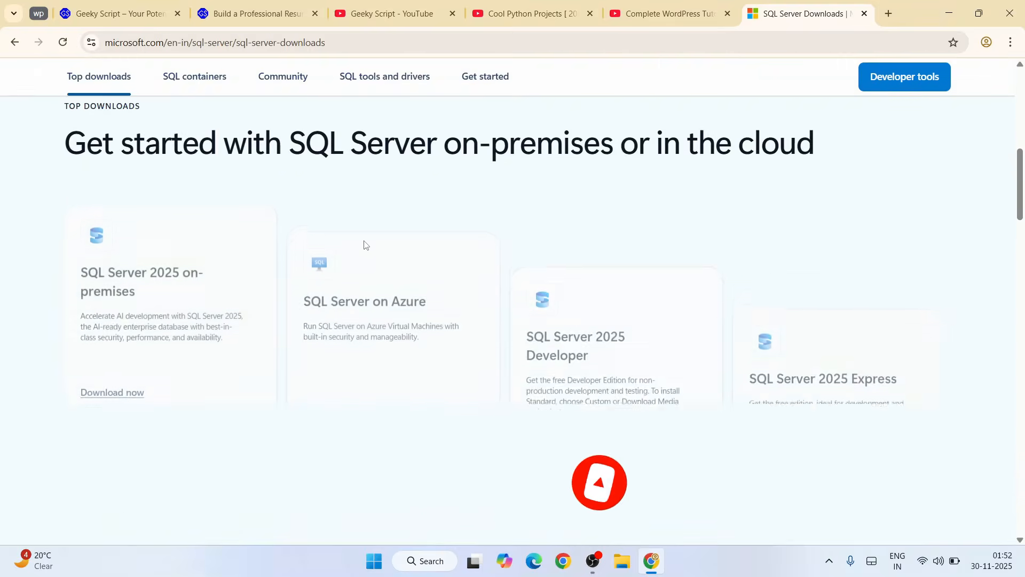
scroll(794, 276, "up", 1)
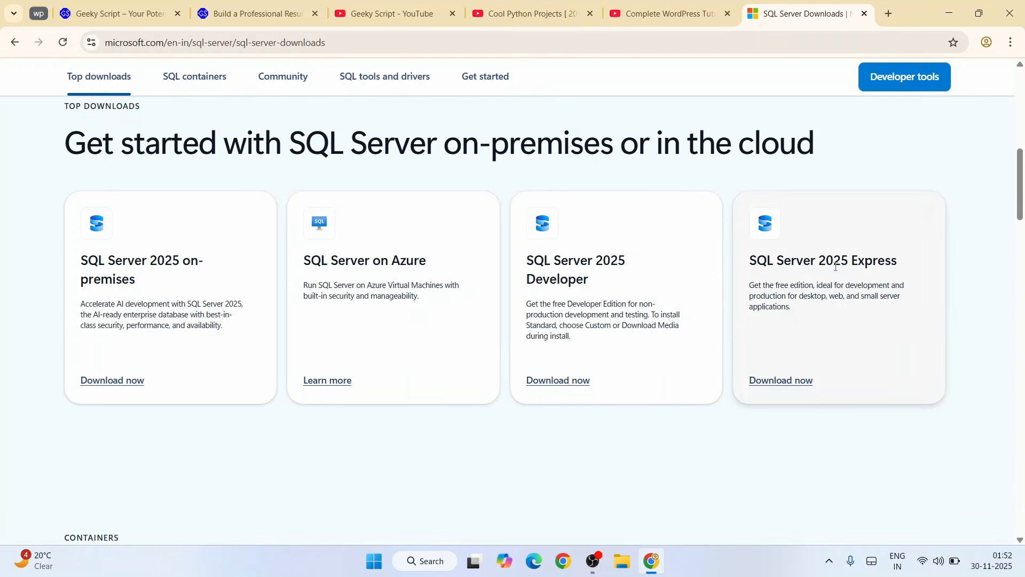
left_click(779, 381)
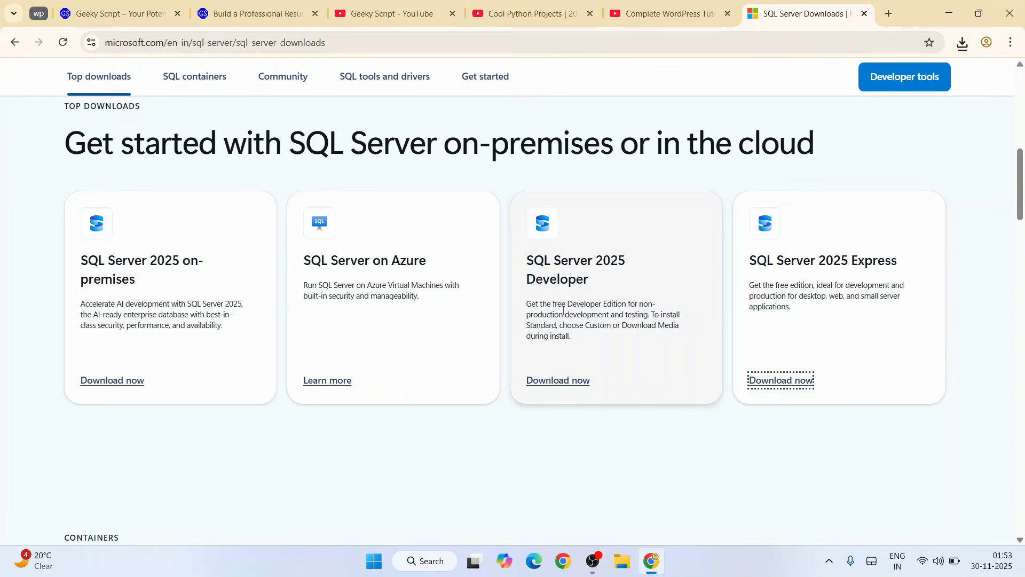
Run the downloaded SQL2025-SSEI-Expr.exe and minimize the browser behind the installer.
left_click(961, 42)
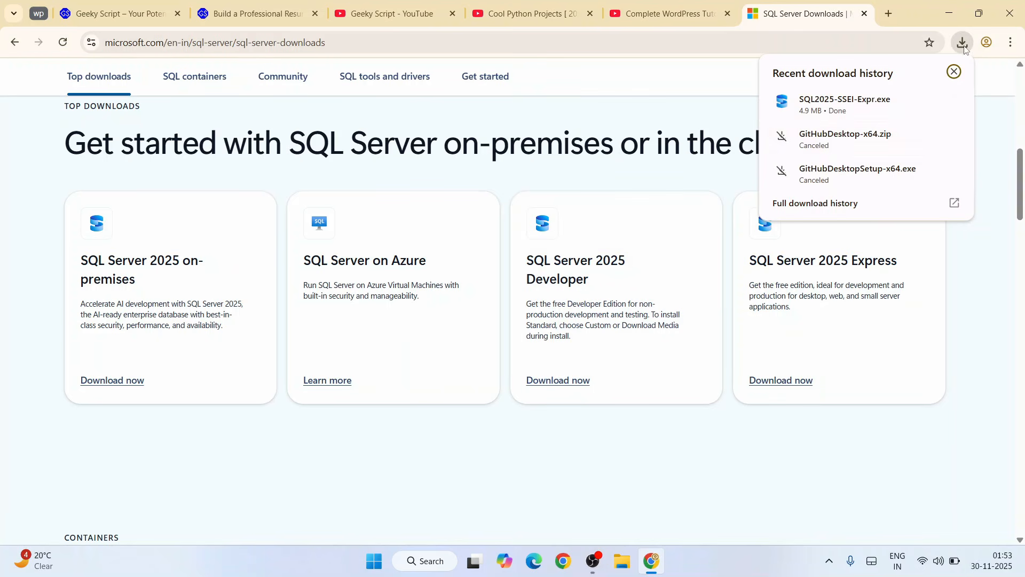
left_click(855, 108)
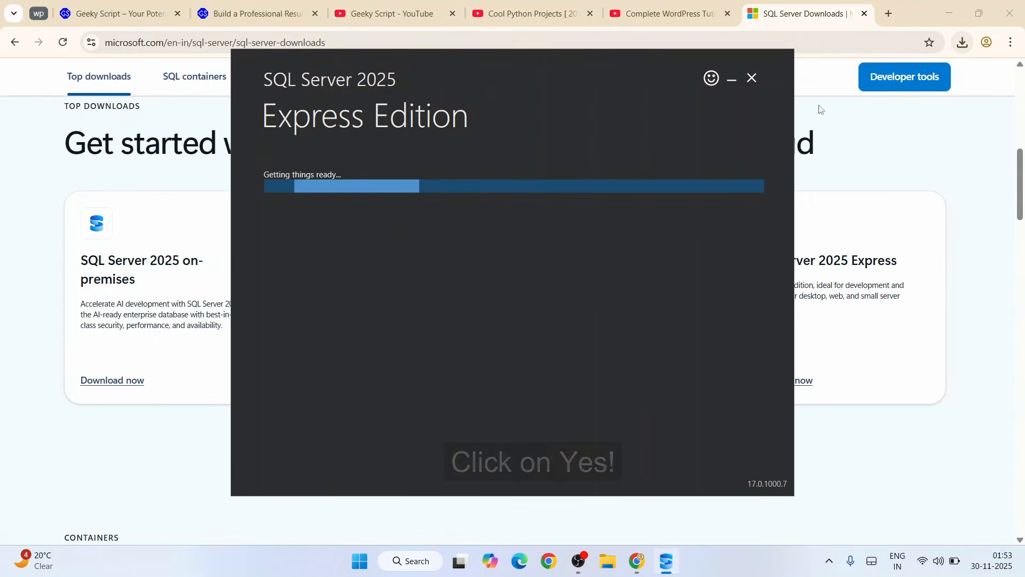
left_click(950, 19)
left_click(950, 19)
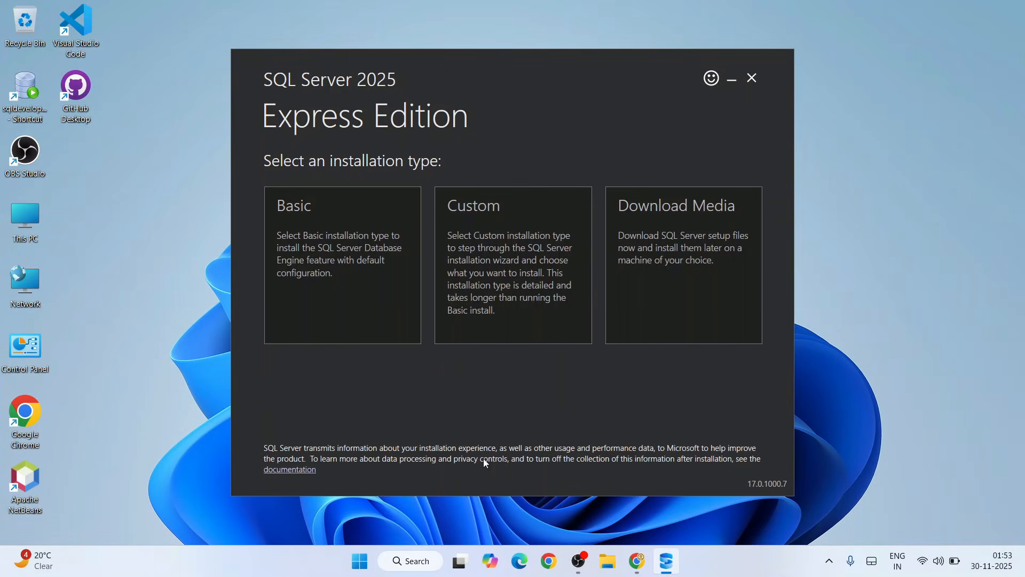
Install SQL Server 2025 Express with the Basic type, accepting the license terms and the install location C:\Program Files\Microsoft SQL Server.
left_click(372, 291)
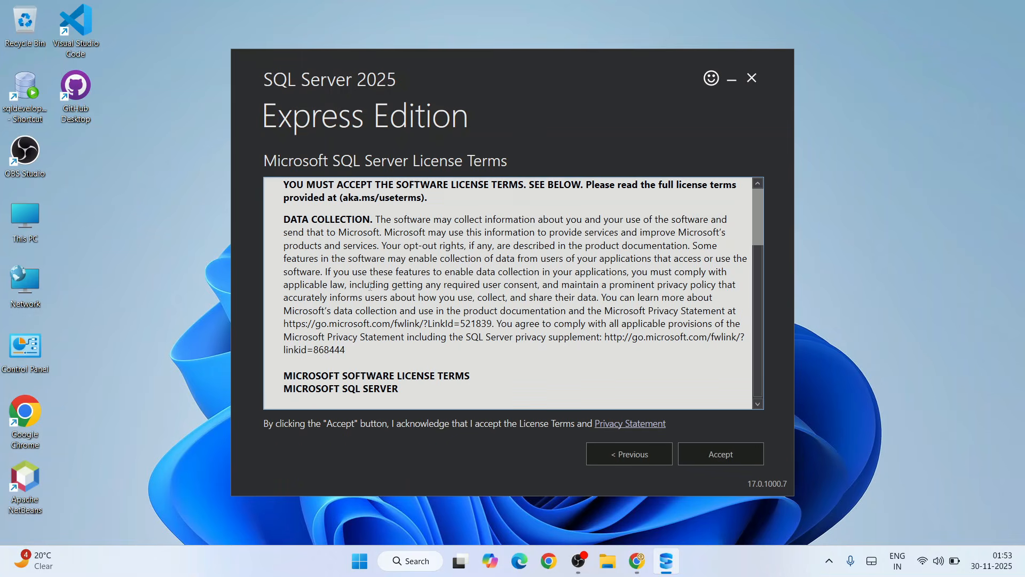
scroll(393, 275, "down", 15)
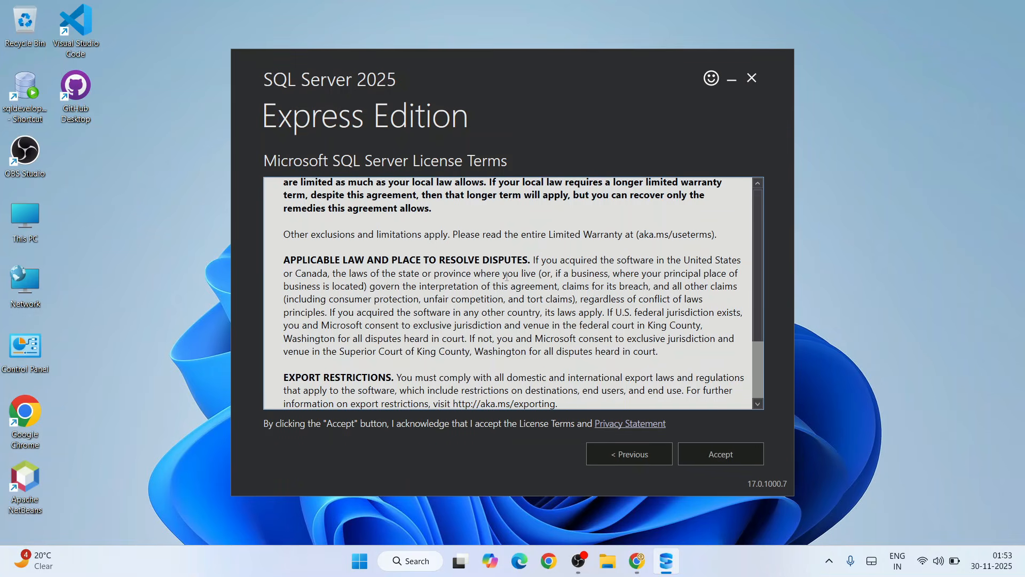
left_click(729, 462)
left_click(497, 206)
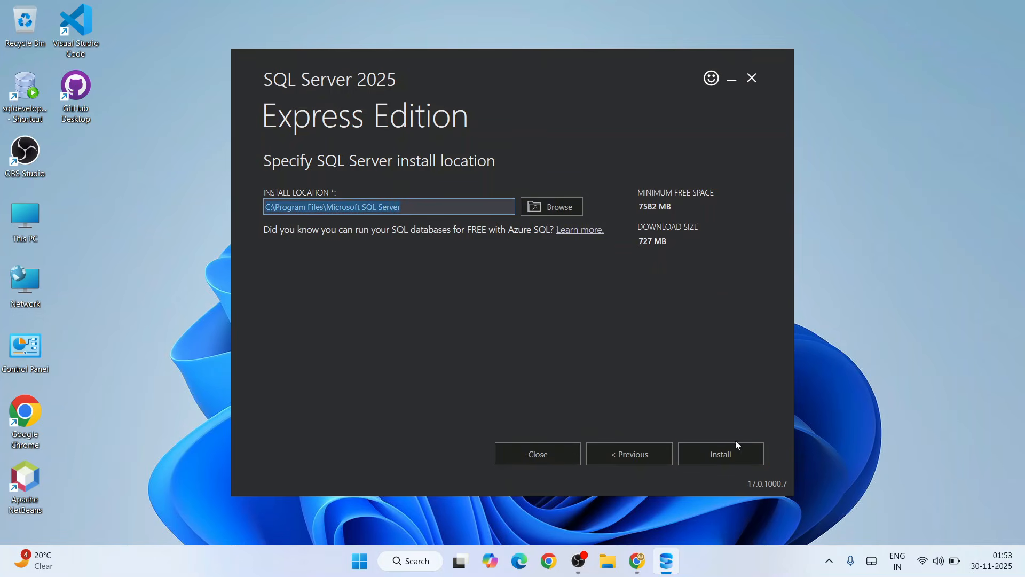
left_click(726, 454)
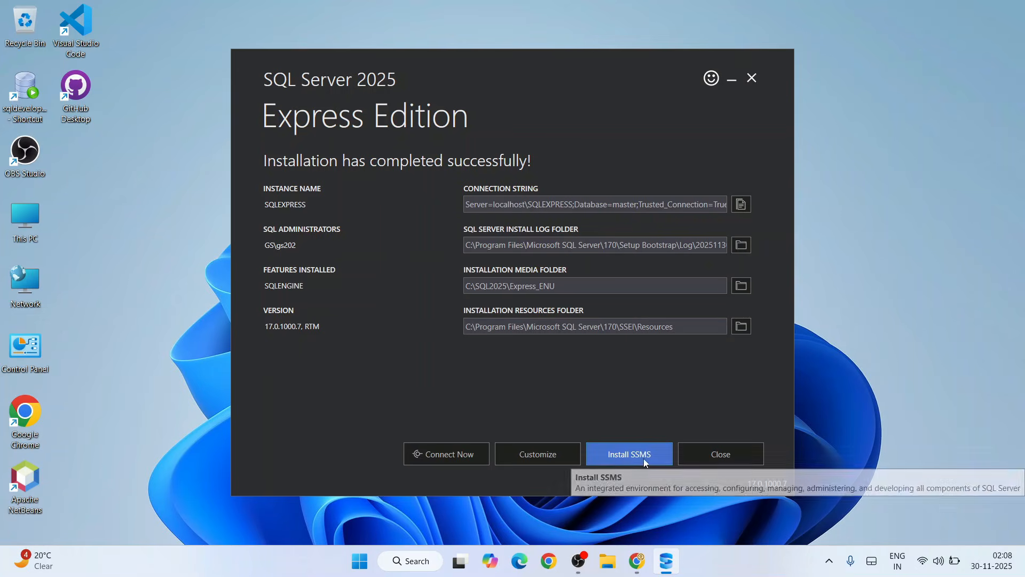
Download the SQL Server Management Studio 22 installer through the Install SSMS option and run vs_SSMS.exe.
left_click(626, 454)
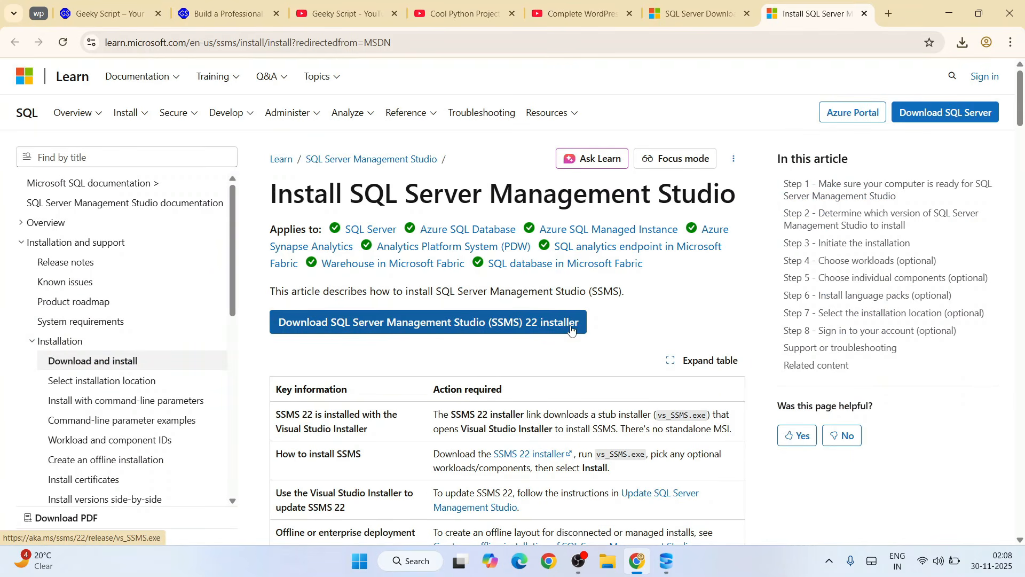
left_click(523, 332)
left_click(963, 44)
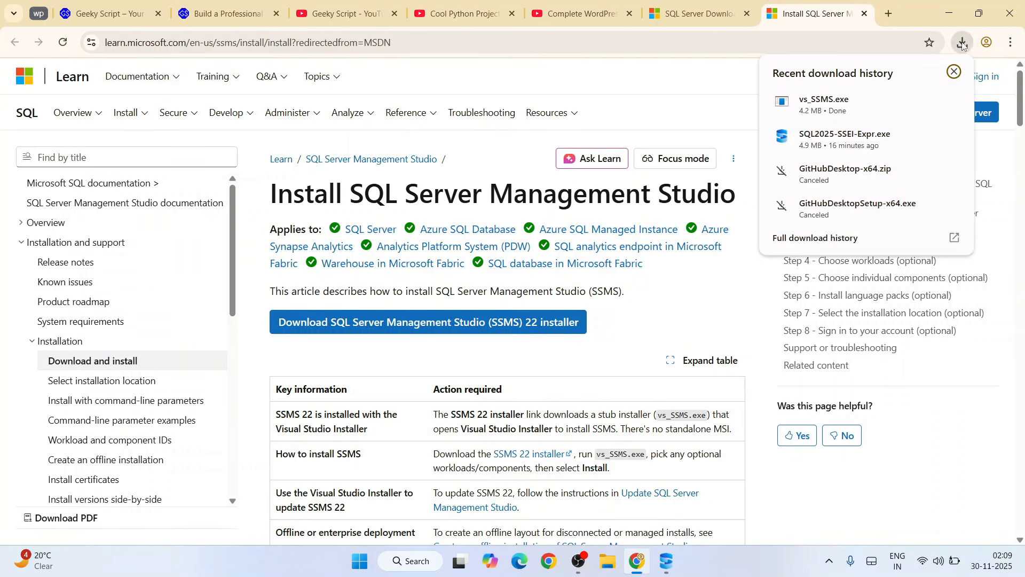
left_click(828, 110)
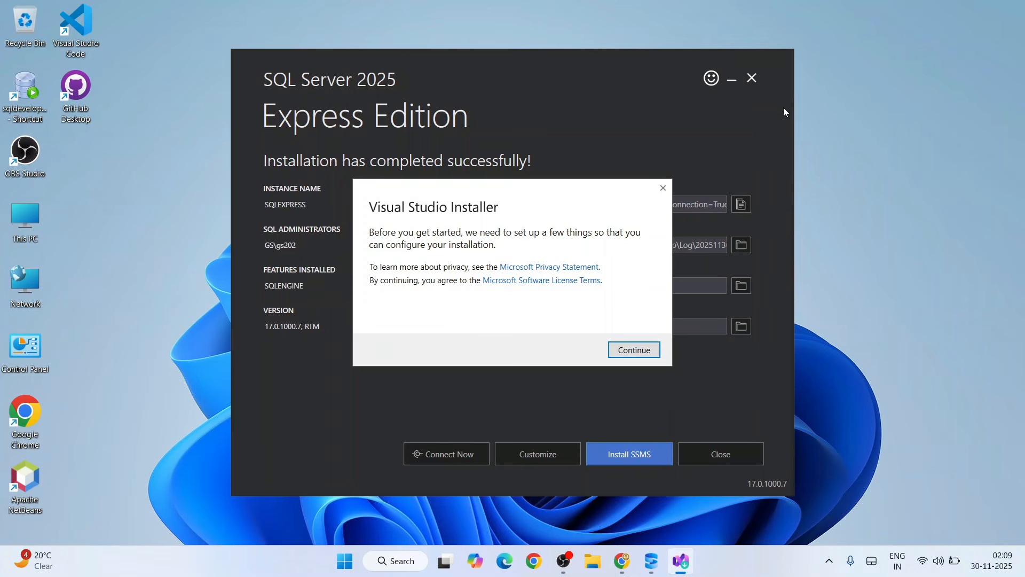
Exit the SQL Server Express installer and continue with the Visual Studio Installer setup.
left_click(753, 79)
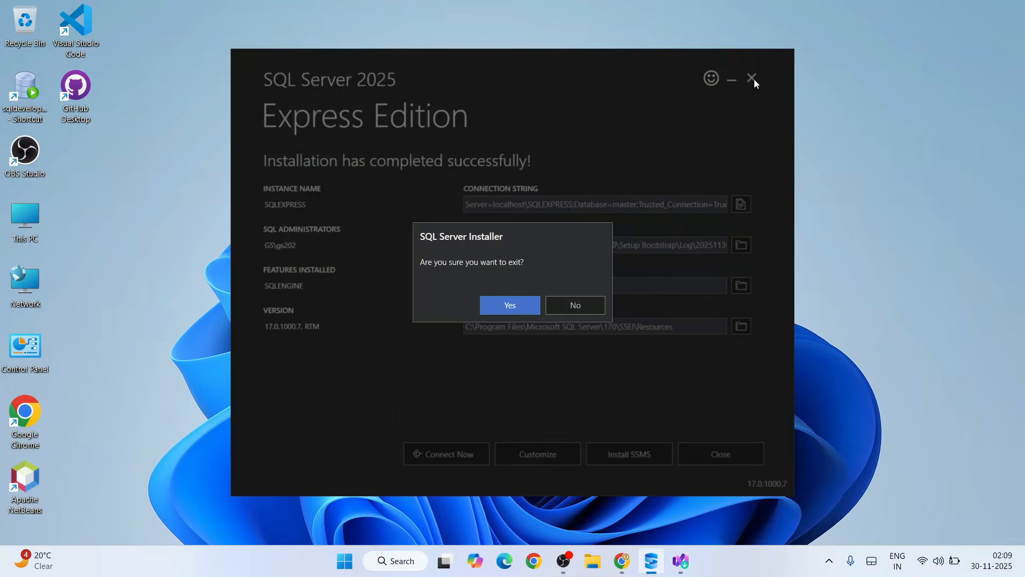
left_click(510, 309)
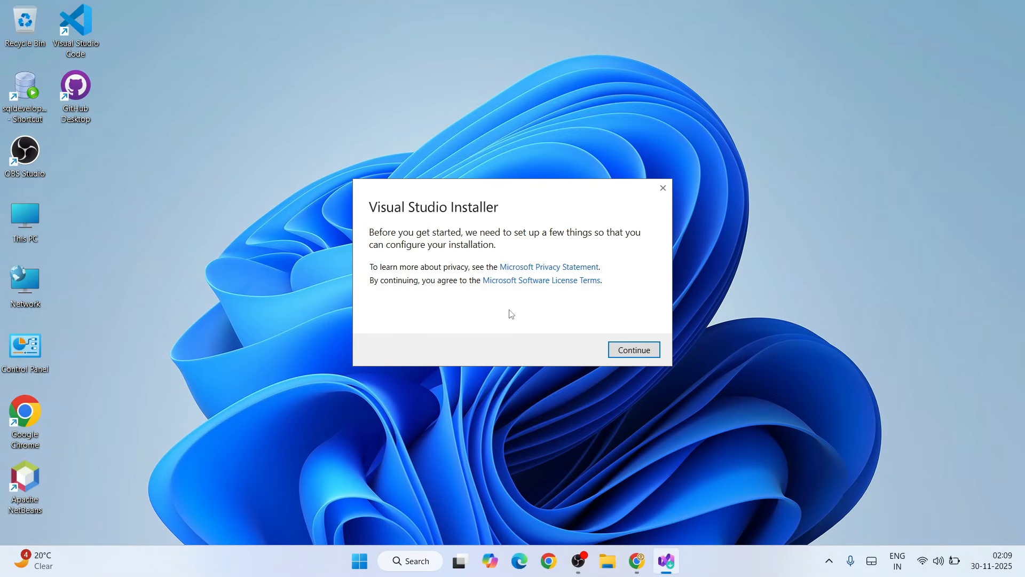
left_click(648, 359)
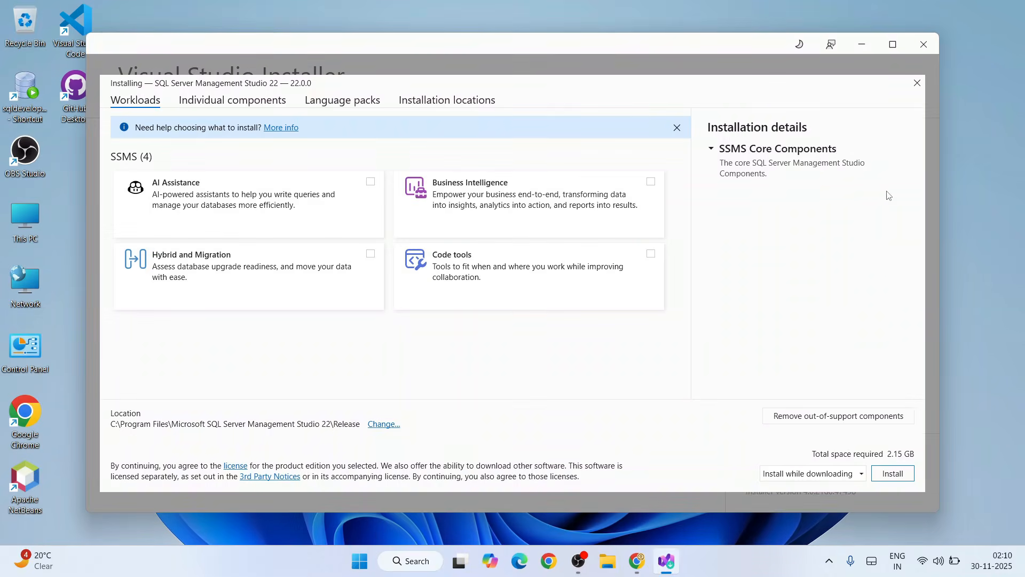
Install SQL Server Management Studio 22 with the AI Assistance, Hybrid and Migration, Business Intelligence and Code tools workloads.
left_click(888, 52)
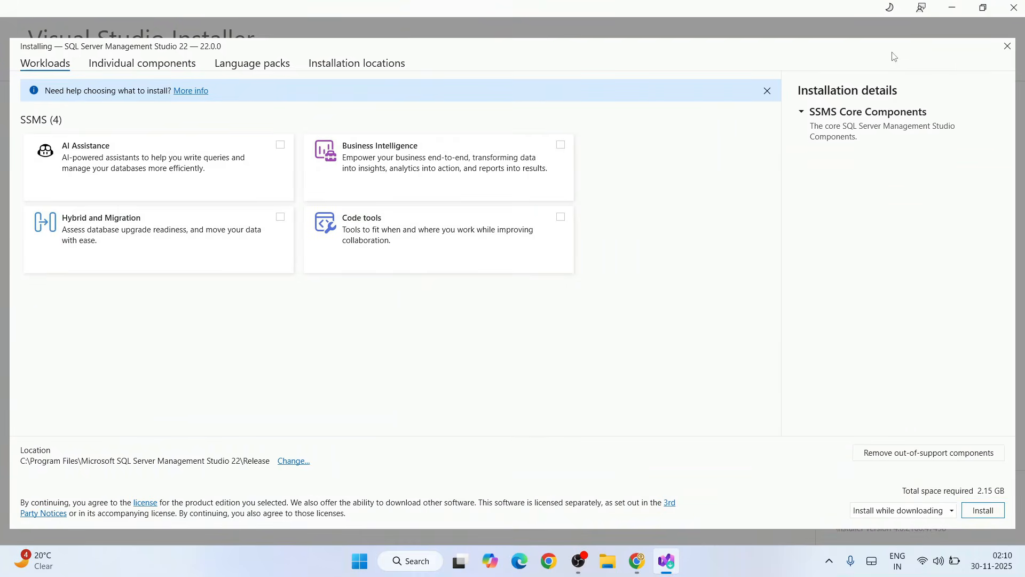
left_click(280, 145)
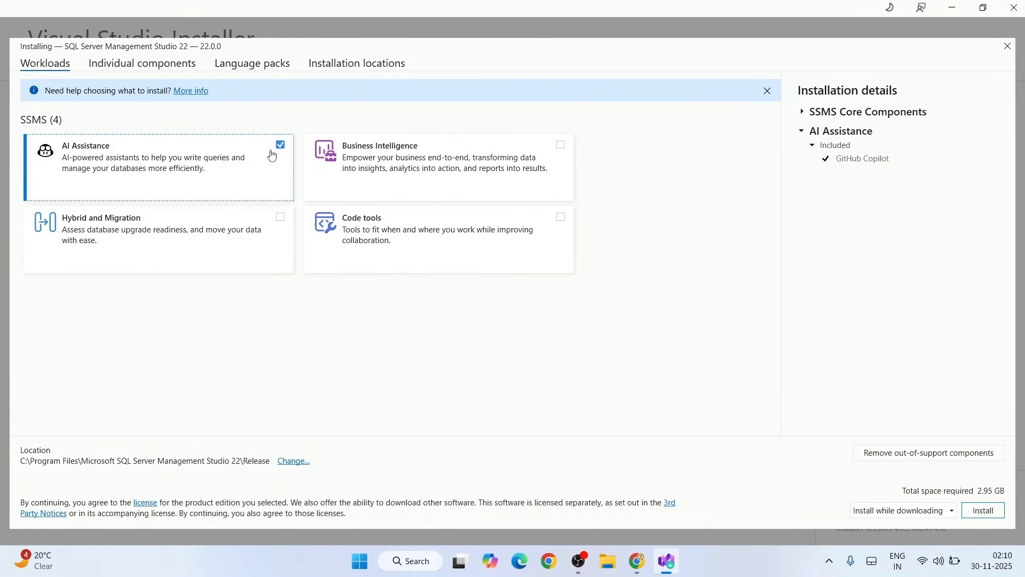
left_click(280, 216)
left_click(351, 190)
left_click(420, 241)
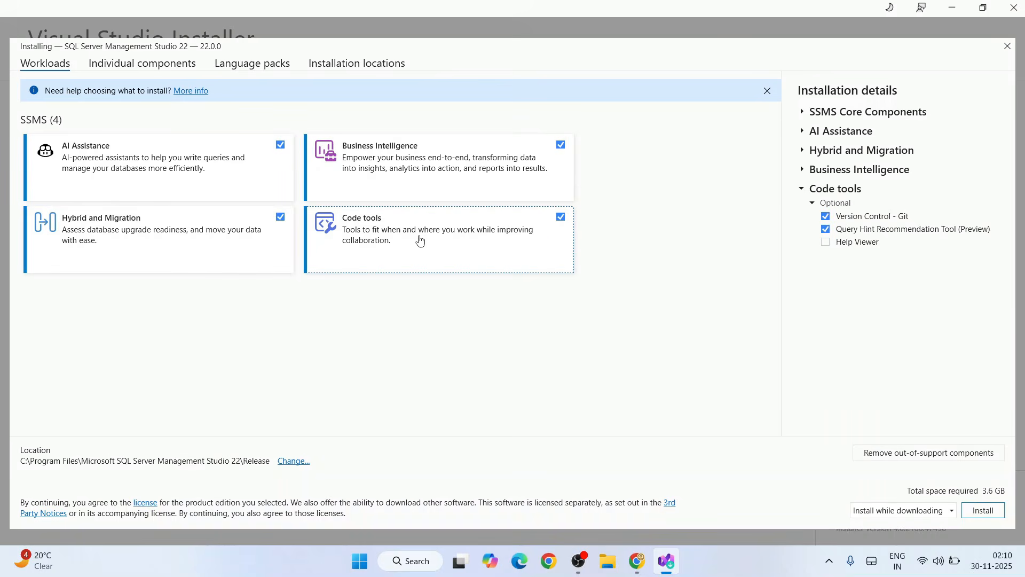
left_click(984, 512)
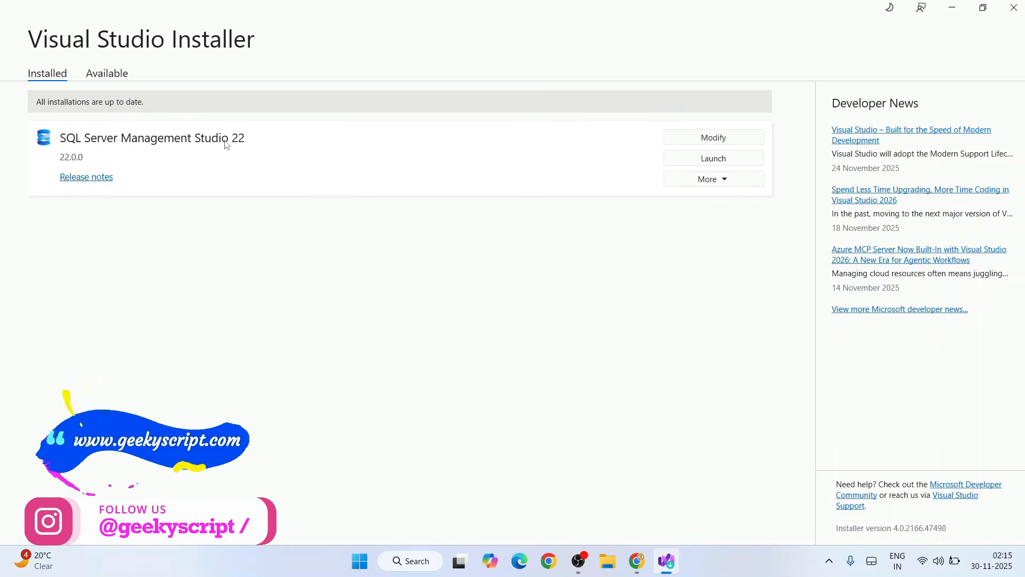
Launch SQL Server Management Studio 22 and skip adding an account.
left_click(733, 160)
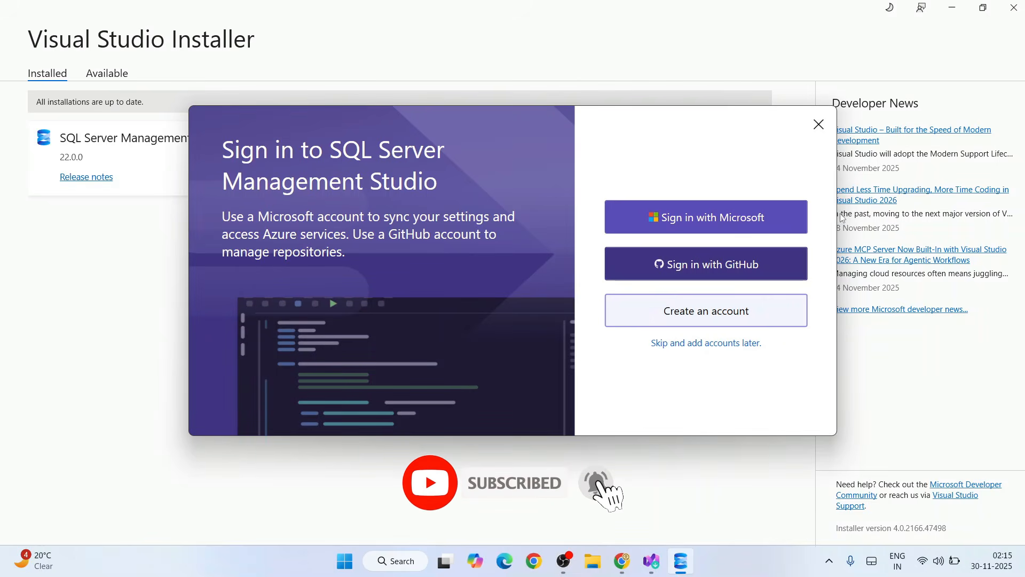
left_click(955, 11)
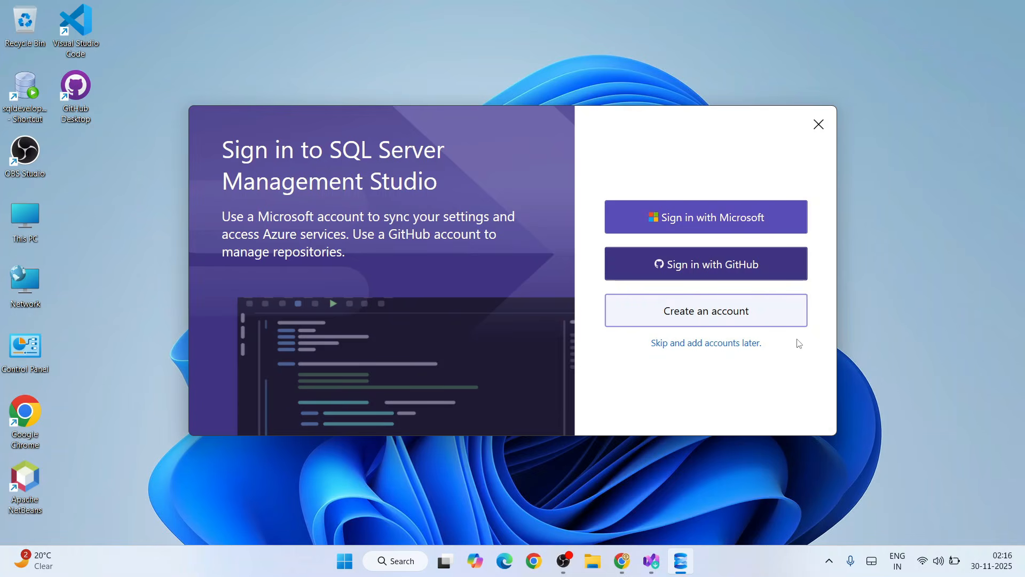
left_click(709, 344)
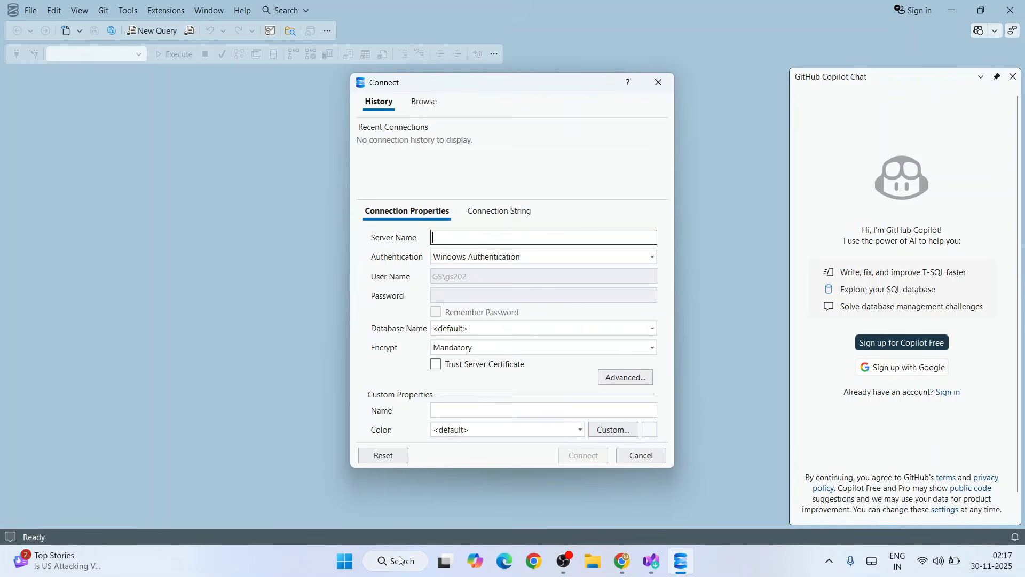
Look up the computer's system name in Windows System Information, then minimize that window.
left_click(382, 561)
type("system")
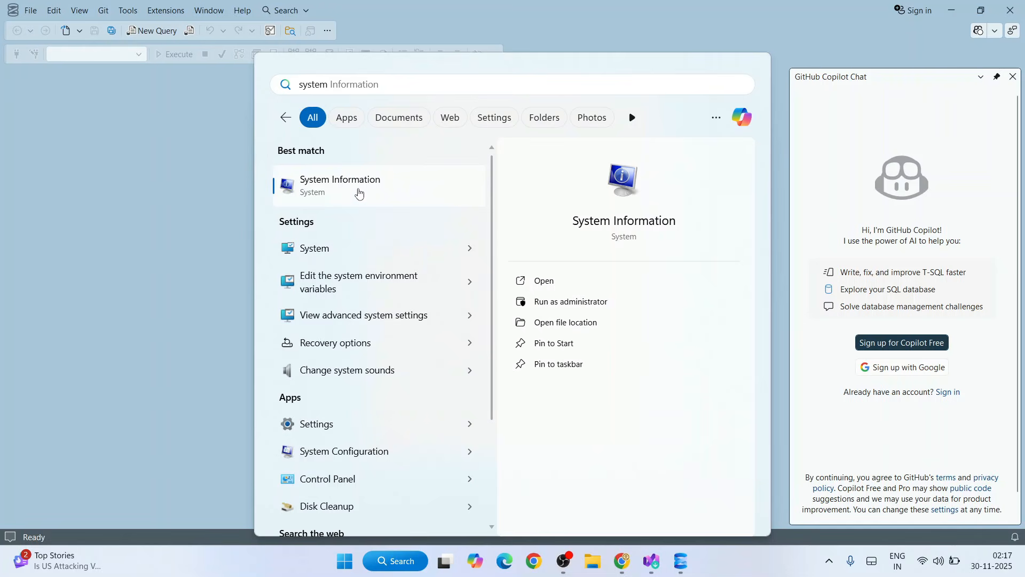
left_click(350, 193)
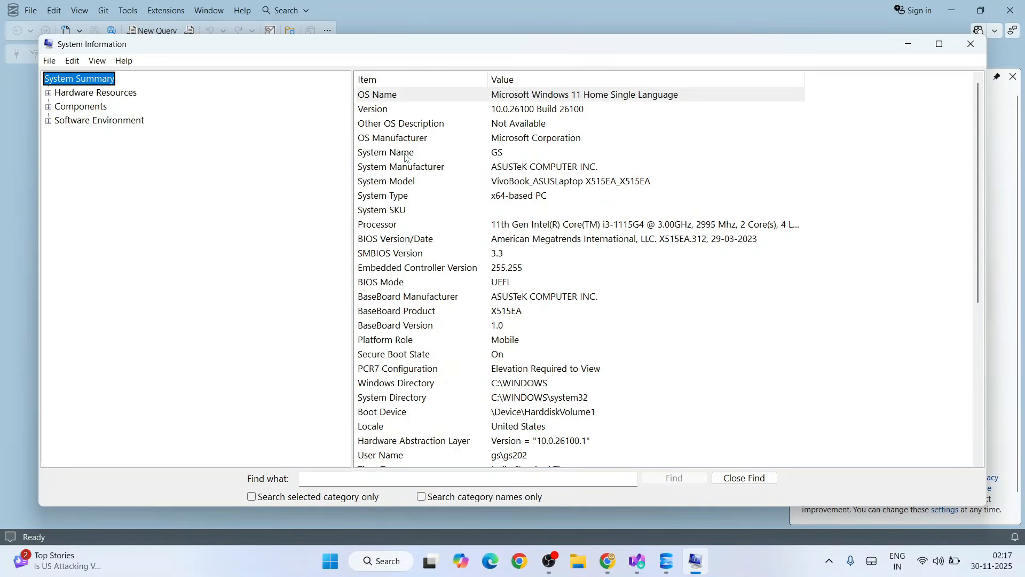
left_click(407, 156)
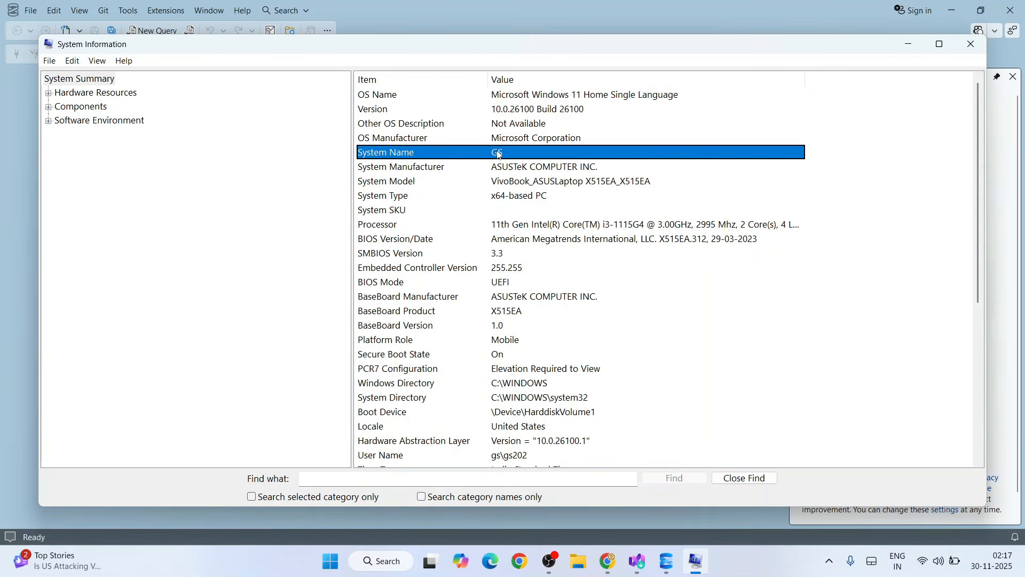
left_click(908, 47)
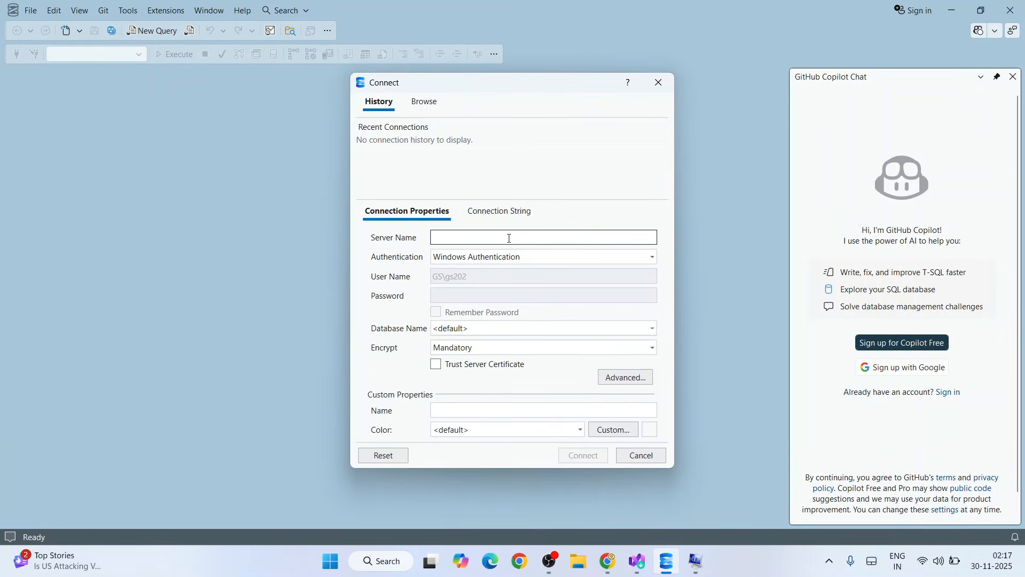
Set the connection's server name to GS\SQLEXPRESS.
type("GS\\")
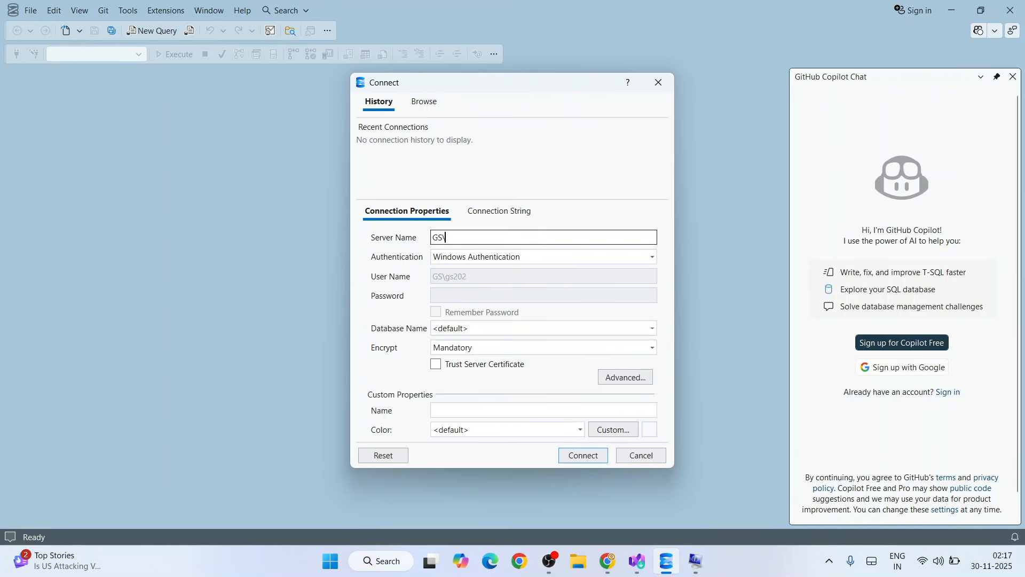
type("SQLEXPRESS")
Check the SQL Server 2025 Express edition name on the downloads page in the browser and return to the Connect dialog.
left_click(614, 558)
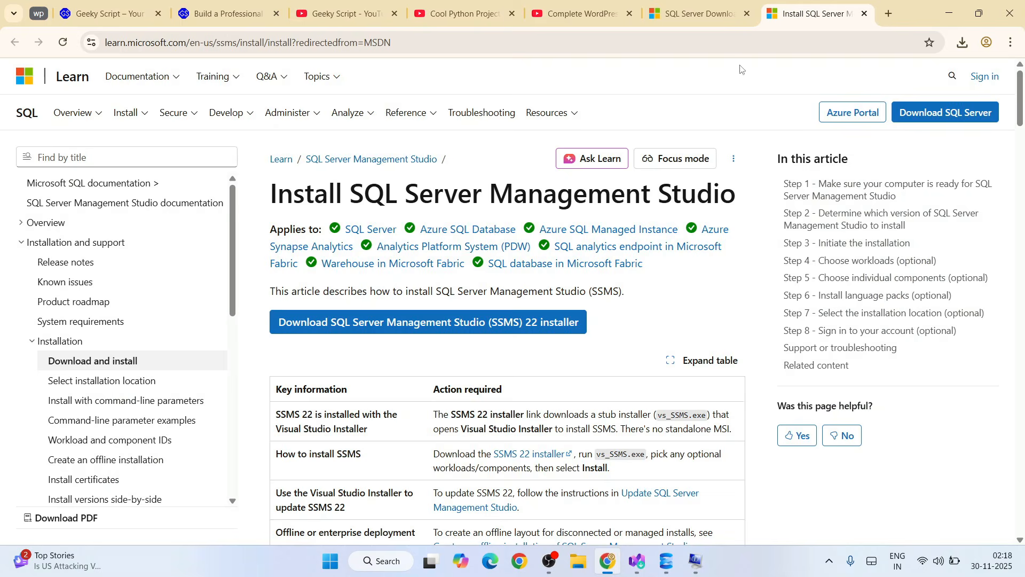
left_click(725, 21)
left_click_drag(778, 263, 905, 262)
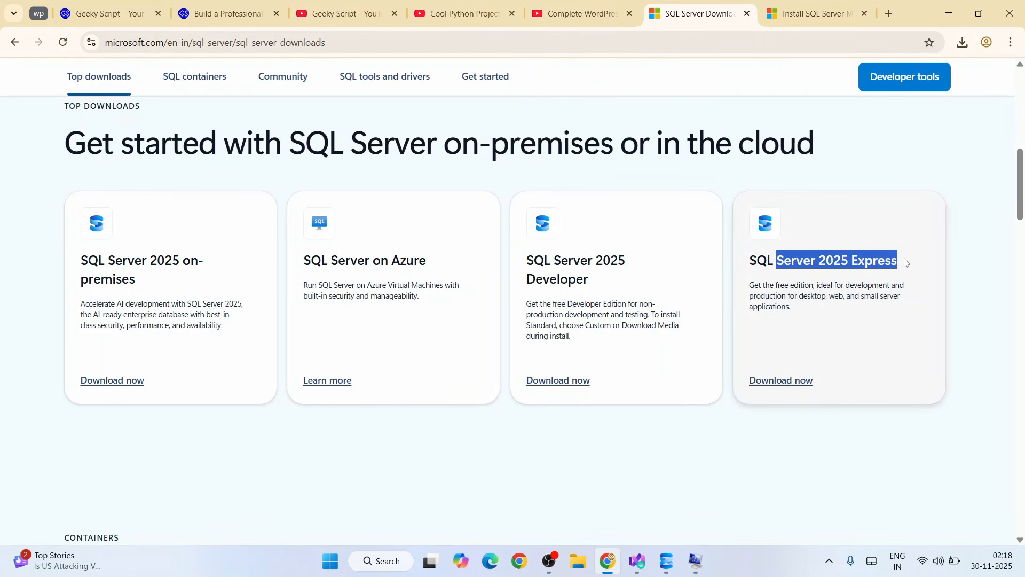
left_click(949, 13)
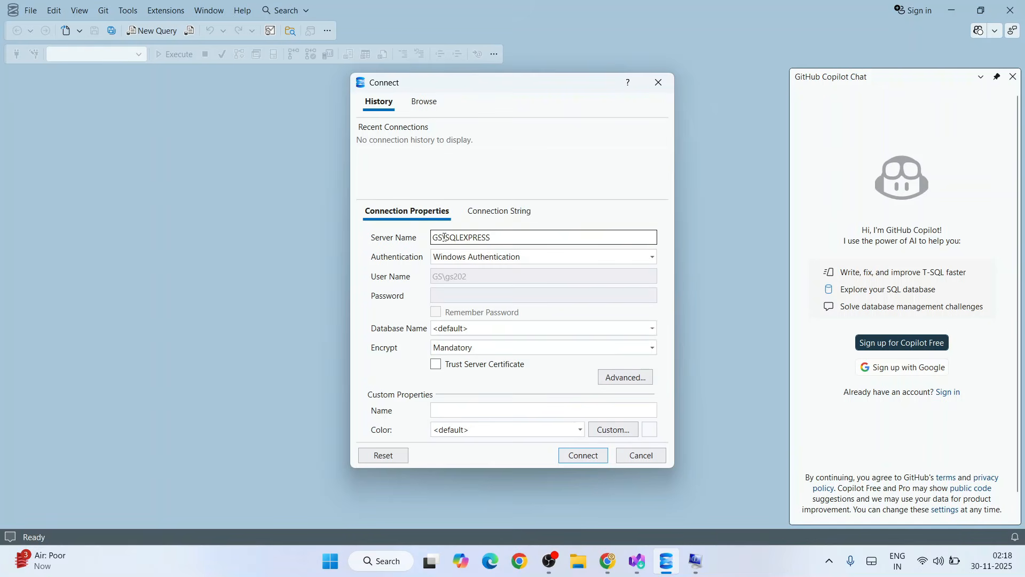
Trust the server certificate and connect to GS\SQLEXPRESS with Windows Authentication.
left_click_drag(444, 237, 531, 239)
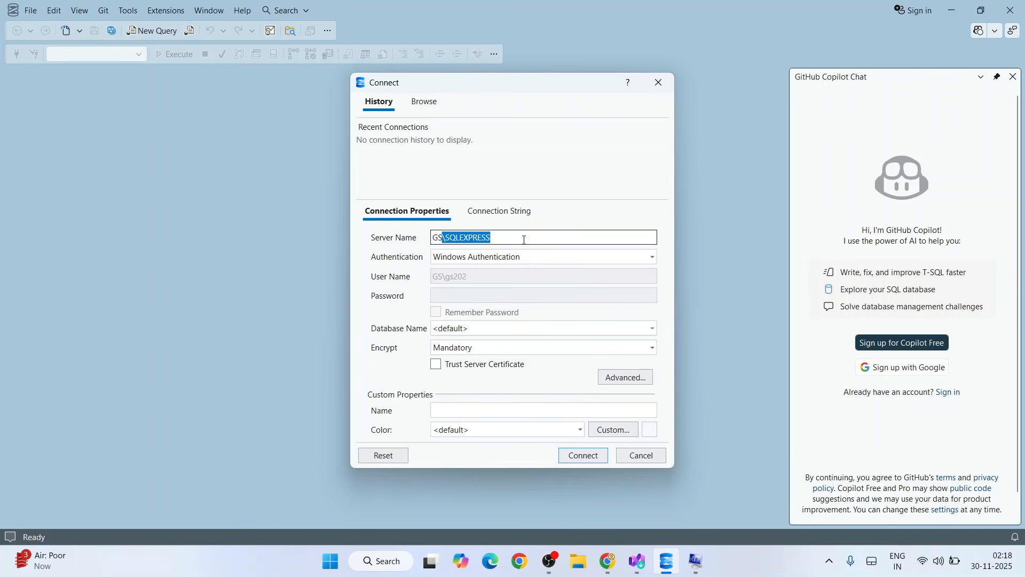
left_click(446, 237)
left_click_drag(434, 238, 526, 235)
left_click(534, 236)
left_click(477, 366)
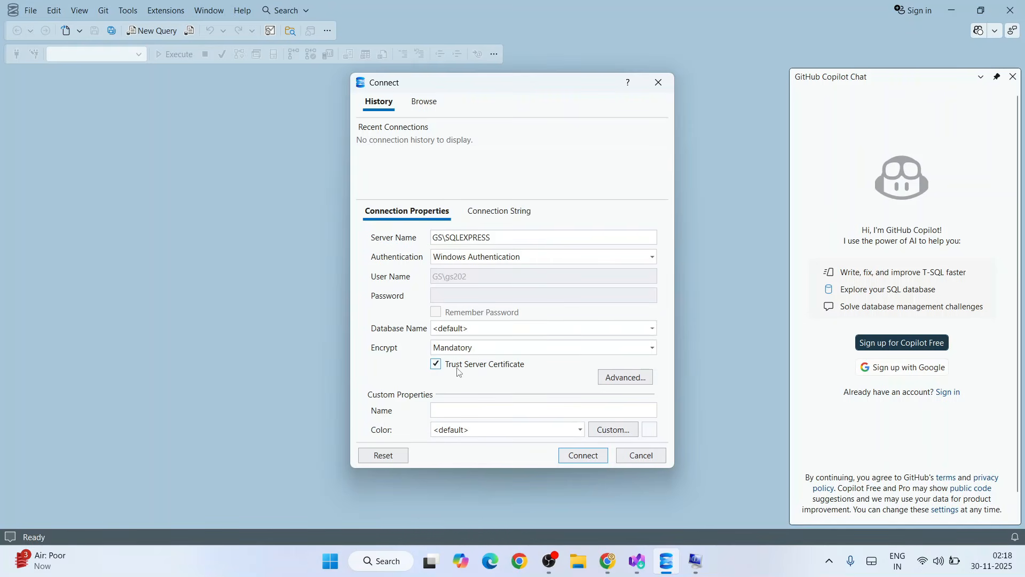
left_click(588, 461)
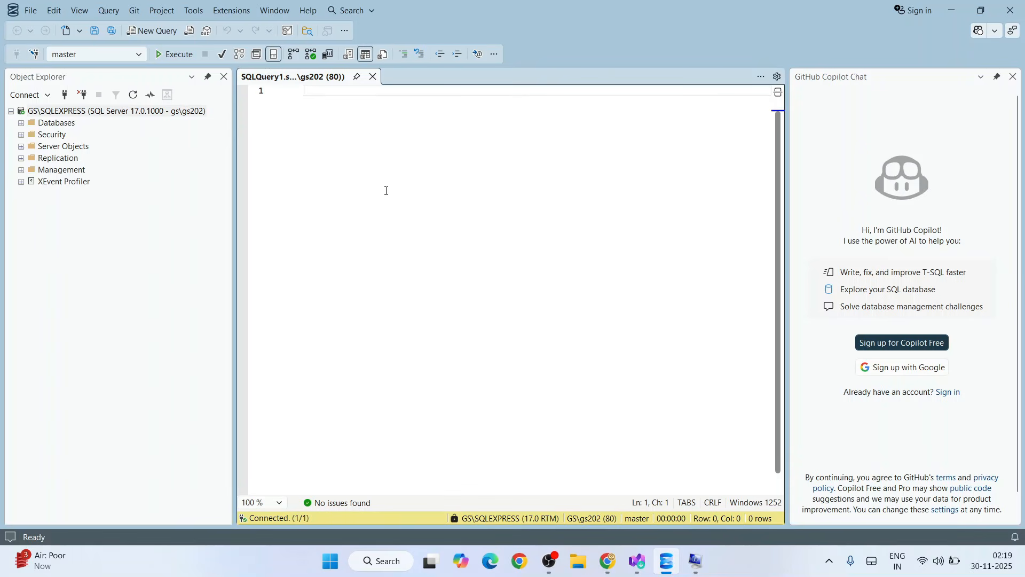
Switch to the browser and look through the videos in the Cool Python Projects playlist on YouTube.
left_click(609, 561)
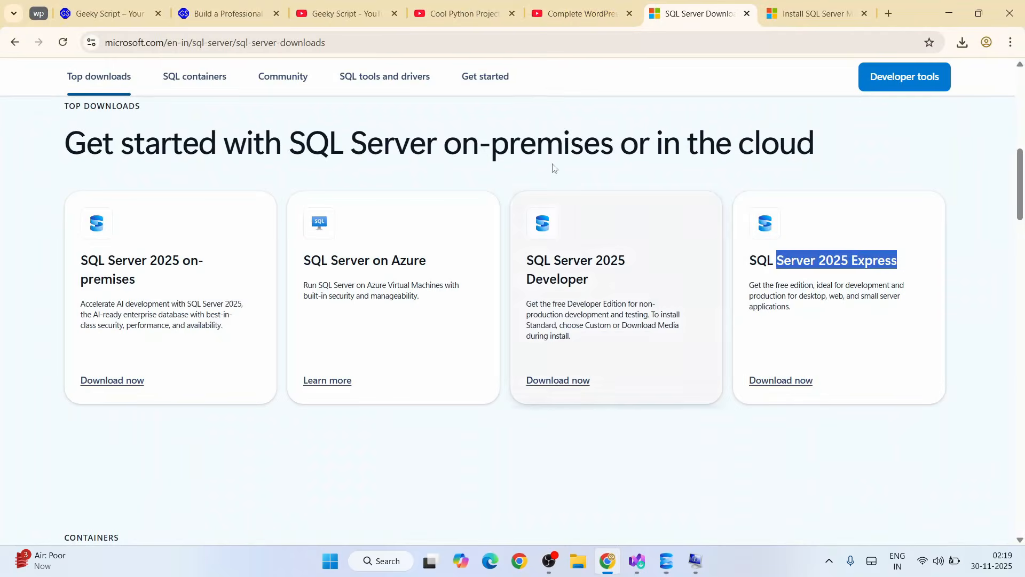
left_click(571, 5)
left_click(463, 13)
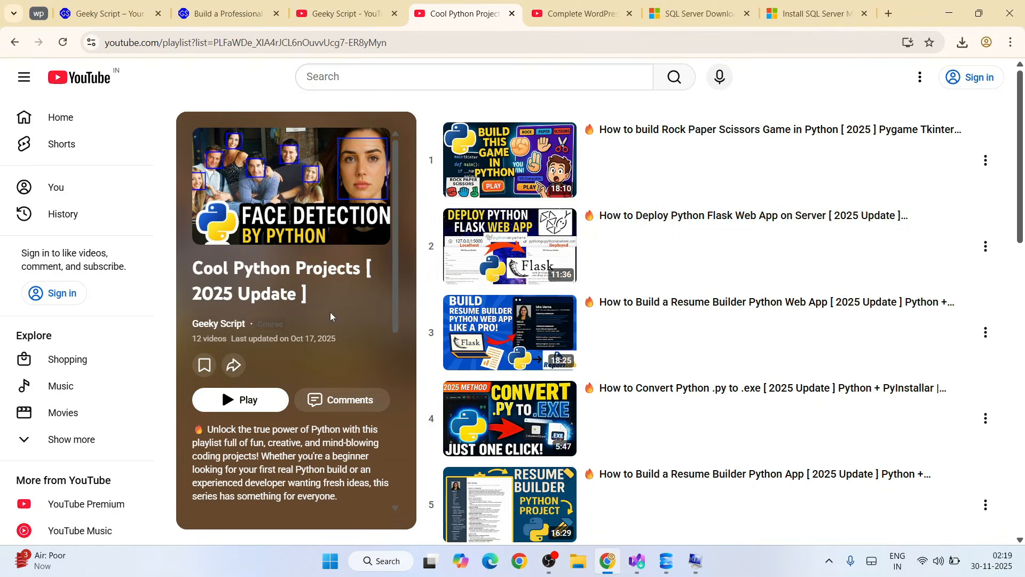
left_click_drag(256, 270, 520, 295)
scroll(700, 277, "down", 10)
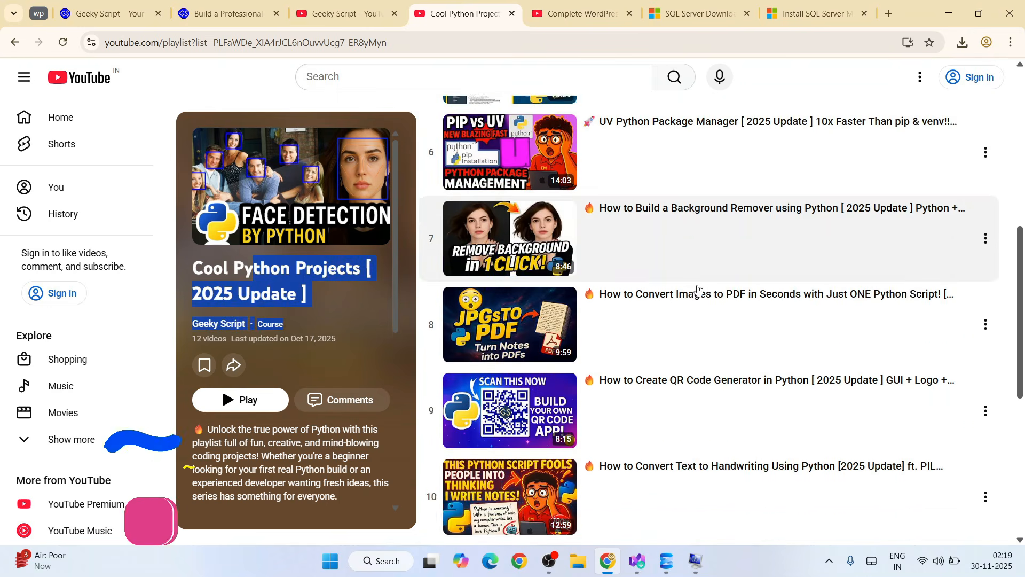
scroll(696, 305, "down", 3)
scroll(689, 320, "up", 13)
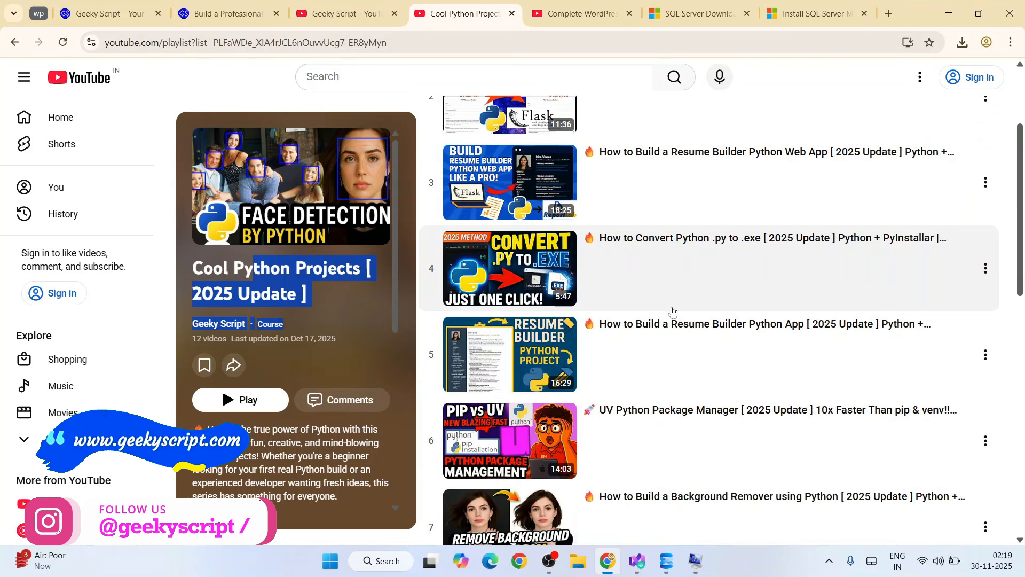
scroll(672, 311, "up", 3)
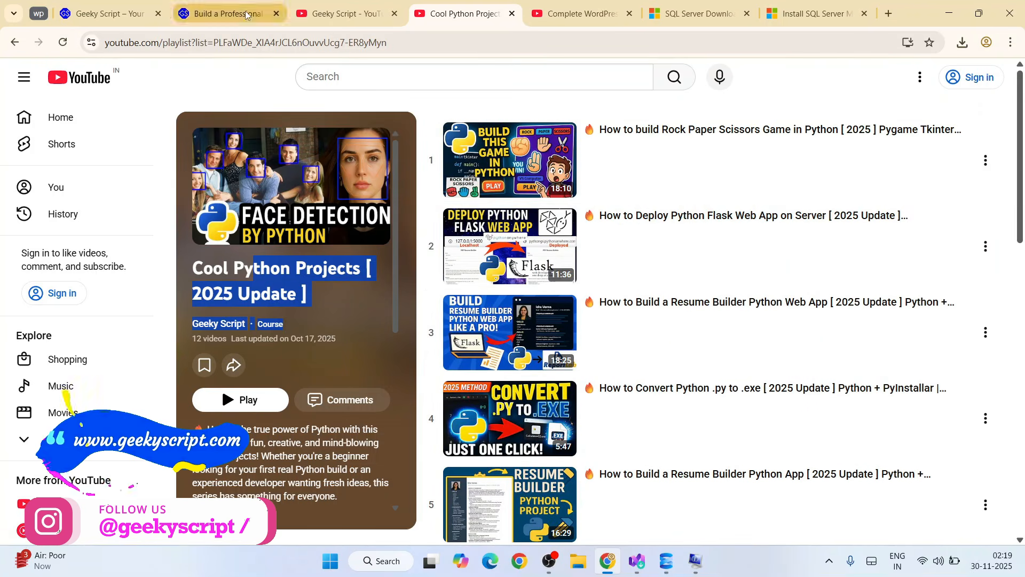
Look through the geekyscript.com article on building a Flask web-based resume builder with PDF generation.
left_click(224, 14)
scroll(529, 361, "down", 20)
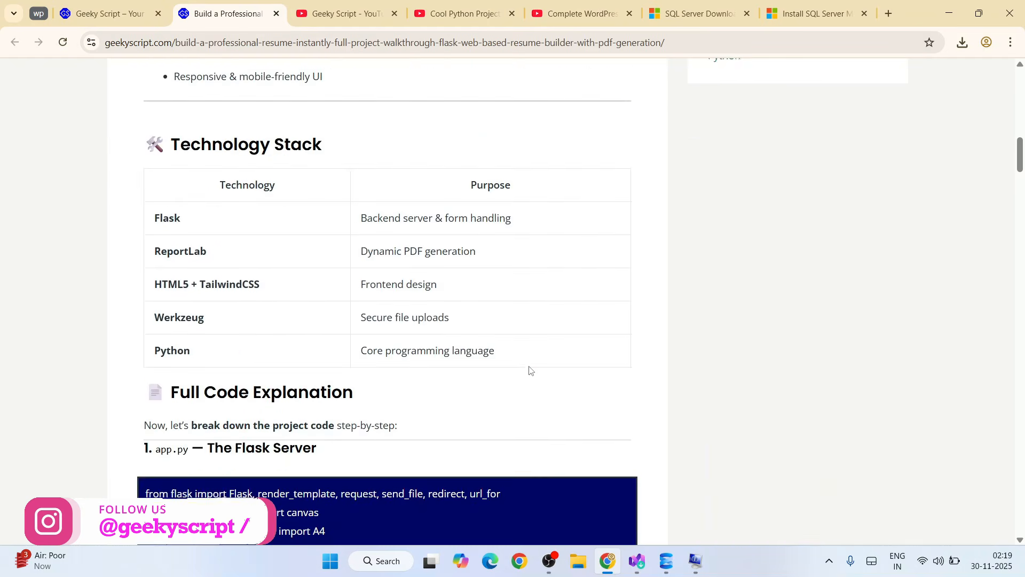
scroll(530, 372, "down", 20)
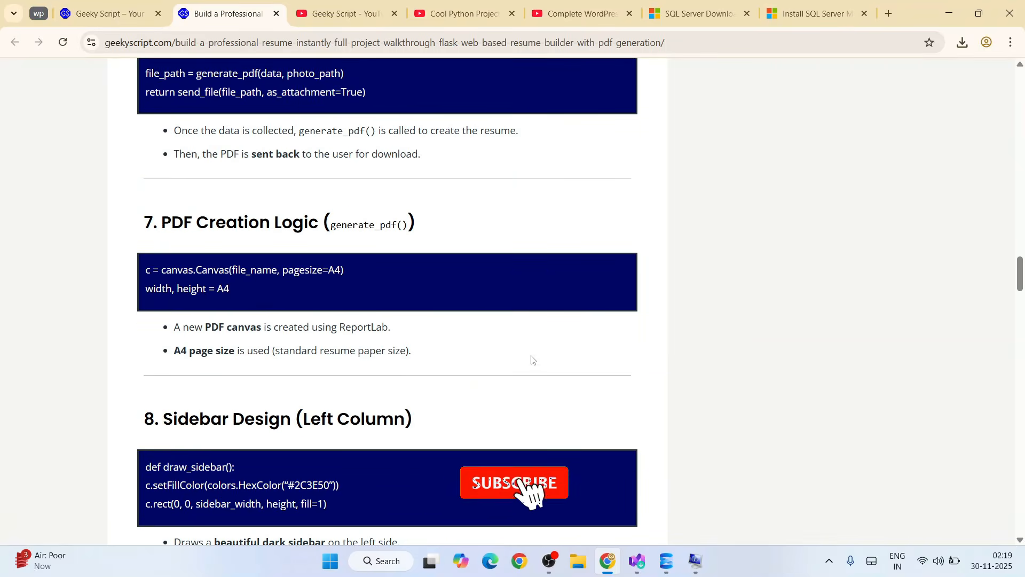
Look through the Complete WordPress Tutorial playlist on YouTube and return to SQL Server Management Studio.
left_click(576, 15)
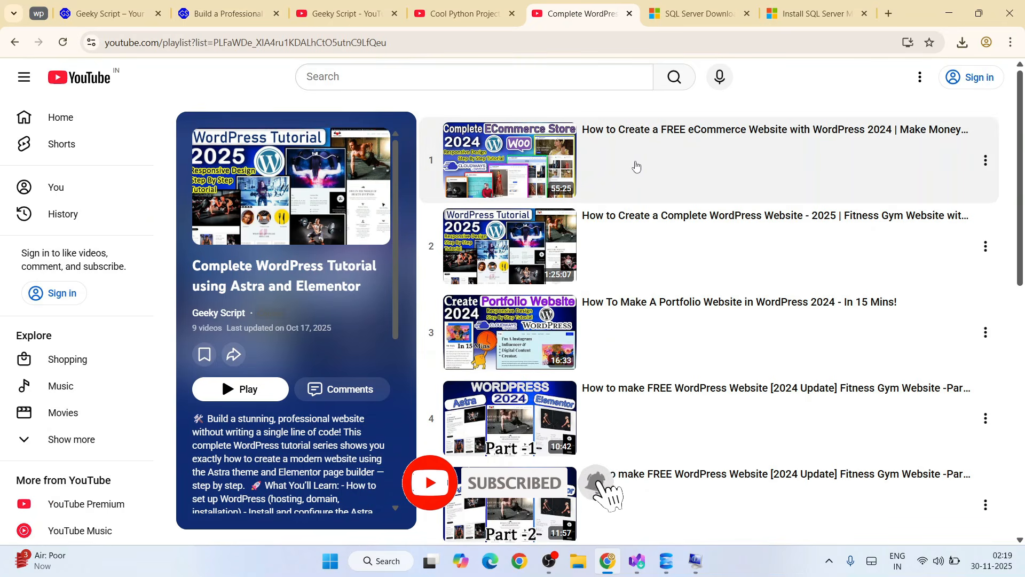
scroll(672, 163, "down", 10)
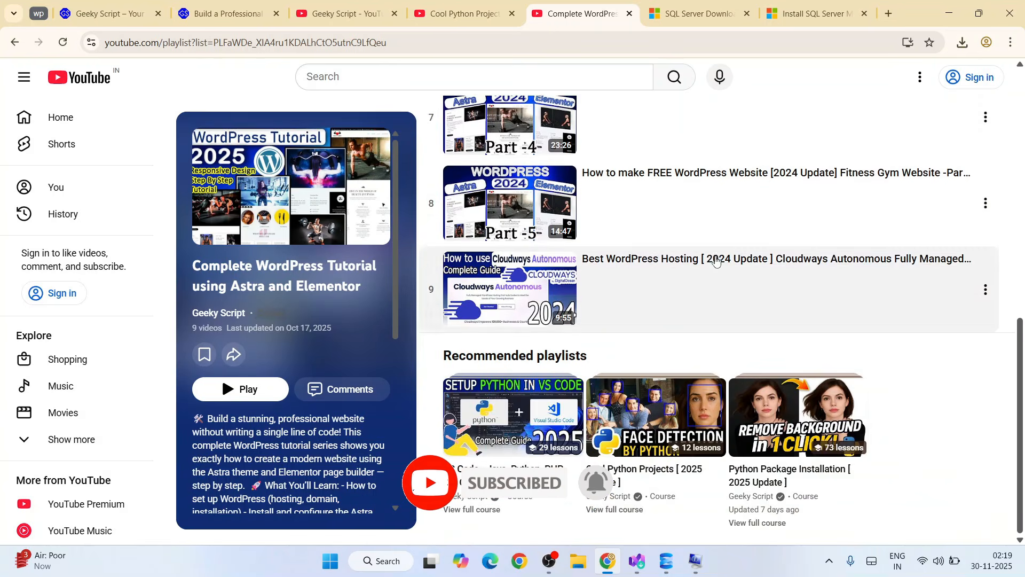
scroll(716, 261, "up", 8)
scroll(716, 261, "up", 3)
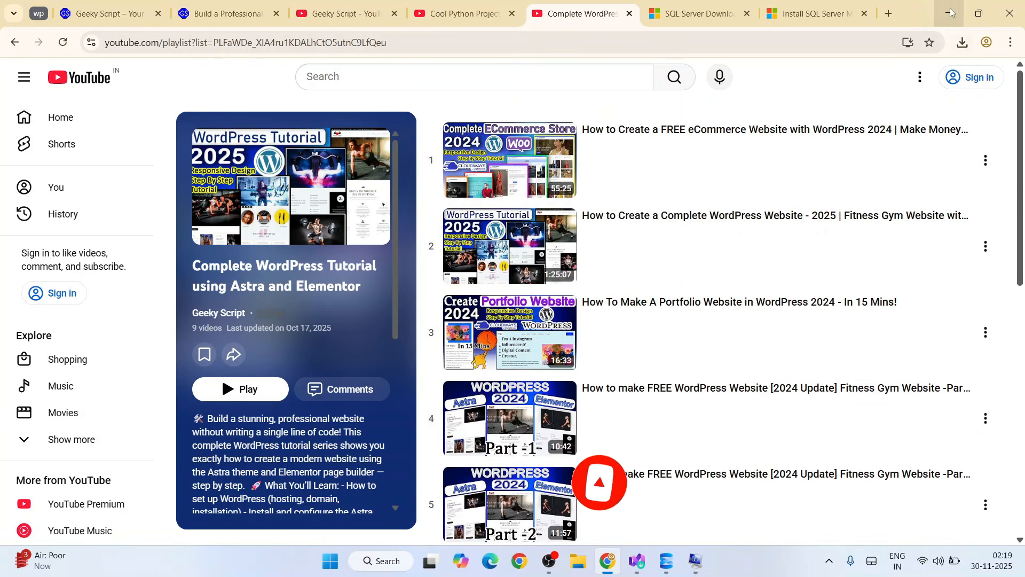
key("alt+Tab")
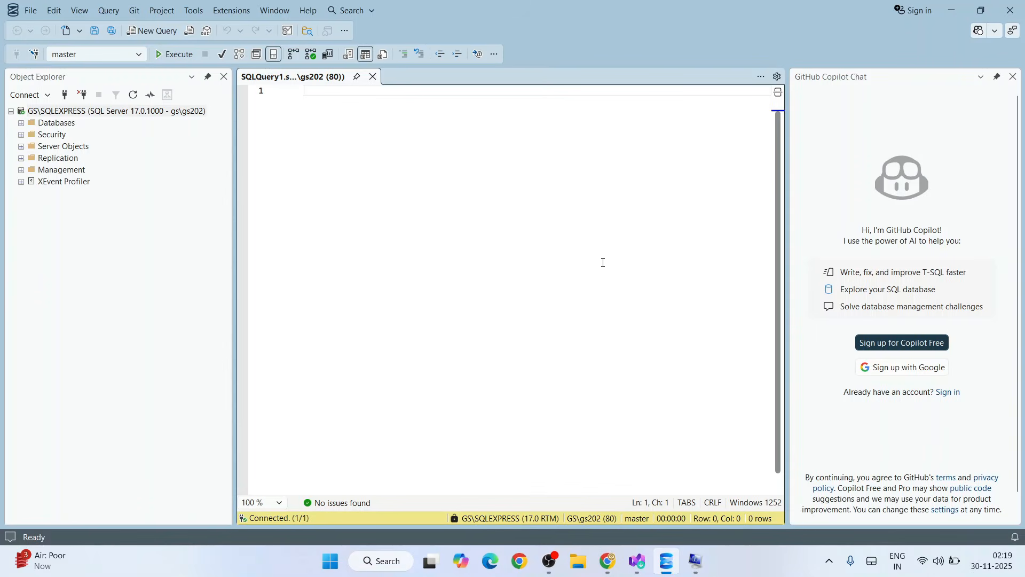